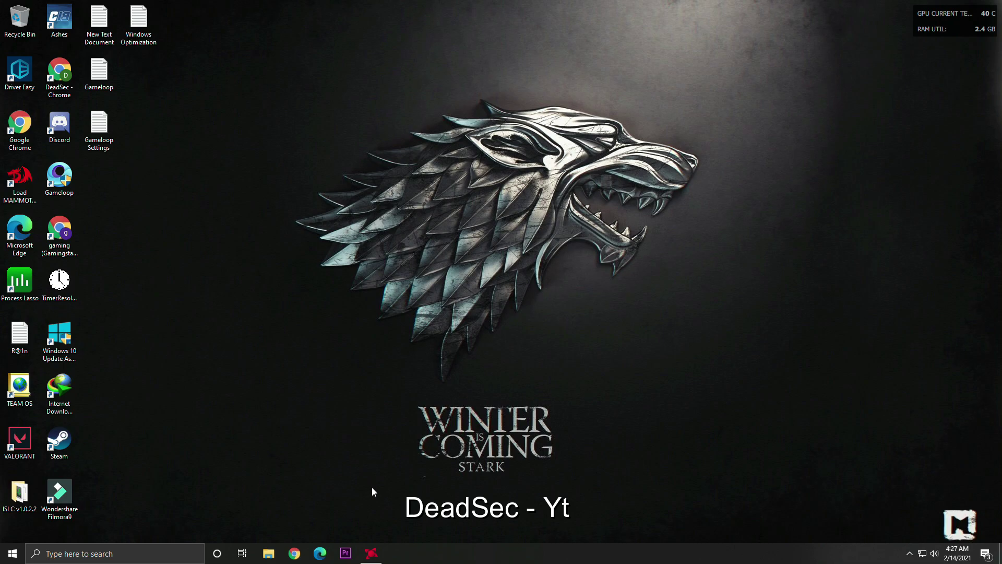
- Open AMD Radeon Software and show the performance metrics
click(375, 553)
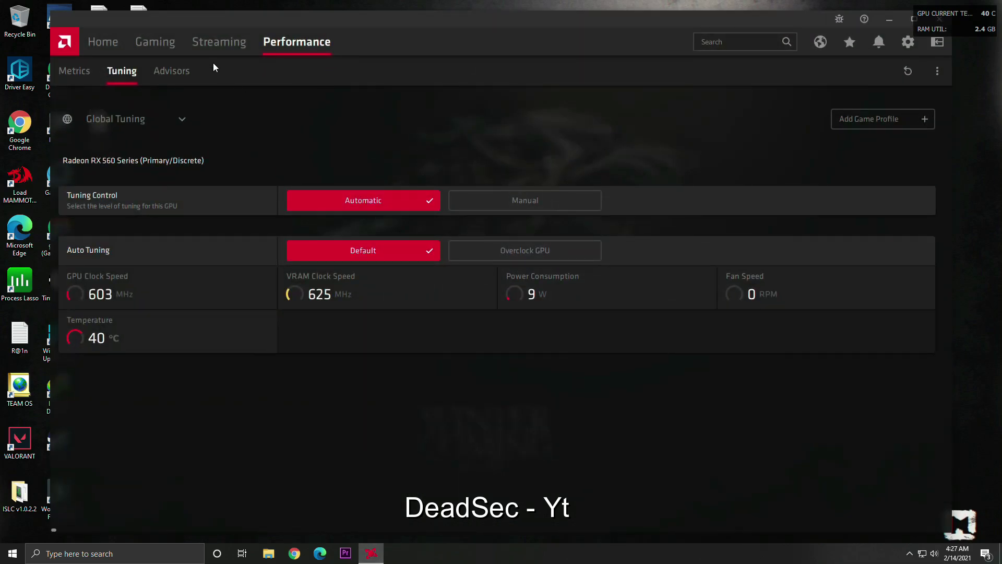
click(99, 42)
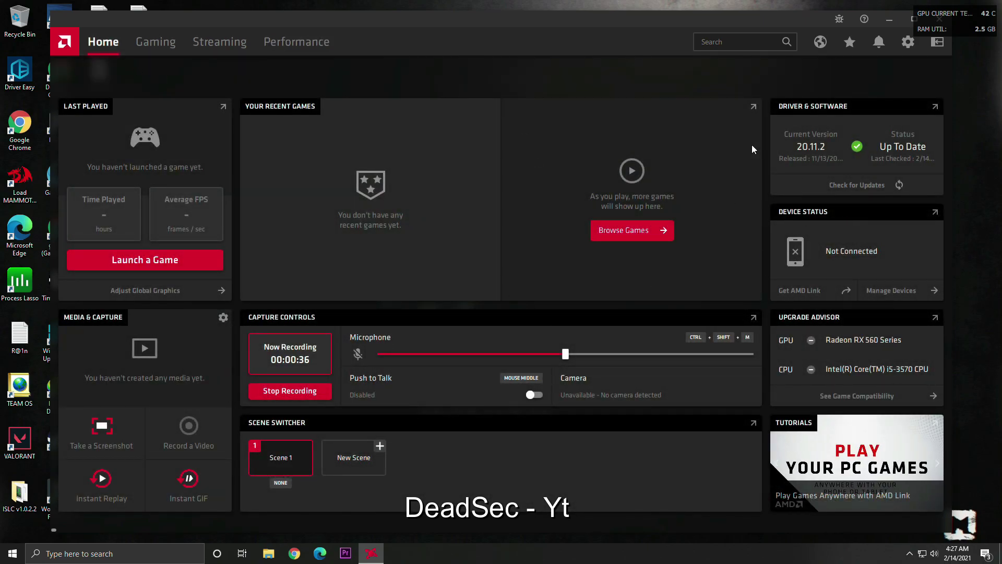
click(326, 42)
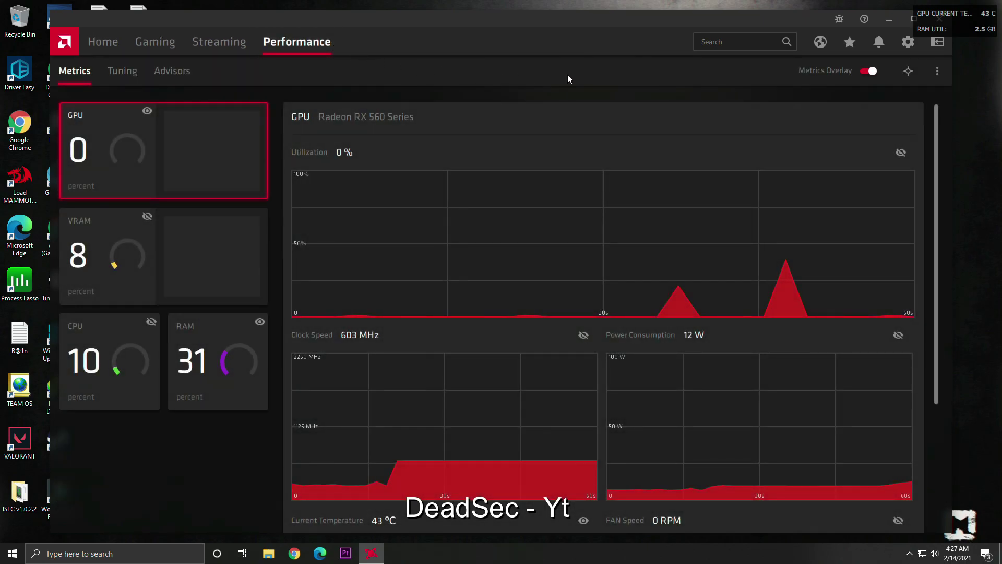
- Turn the metrics overlay off and back on, and examine the GPU utilization, clock speed, power, temperature and fan graphs
click(871, 74)
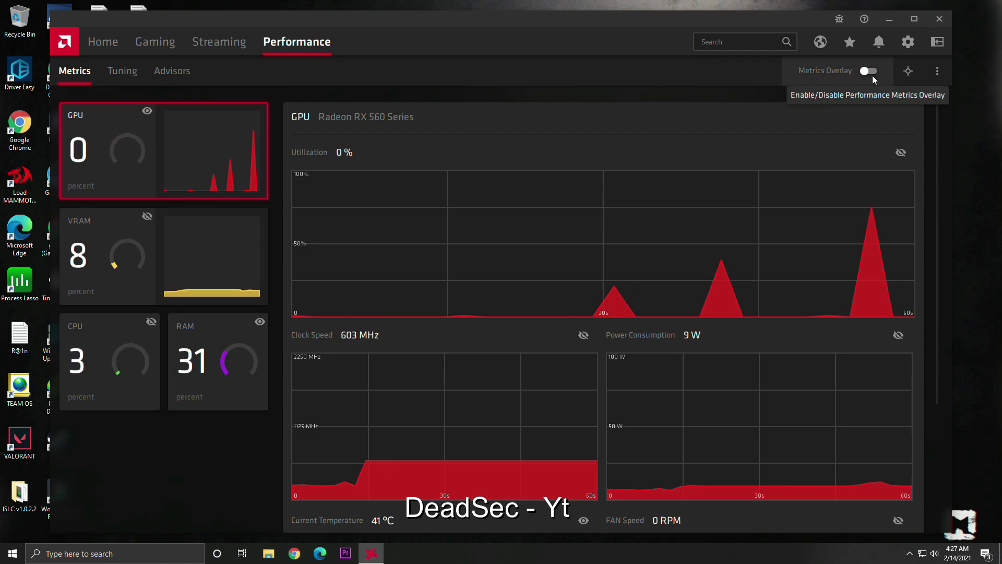
click(872, 76)
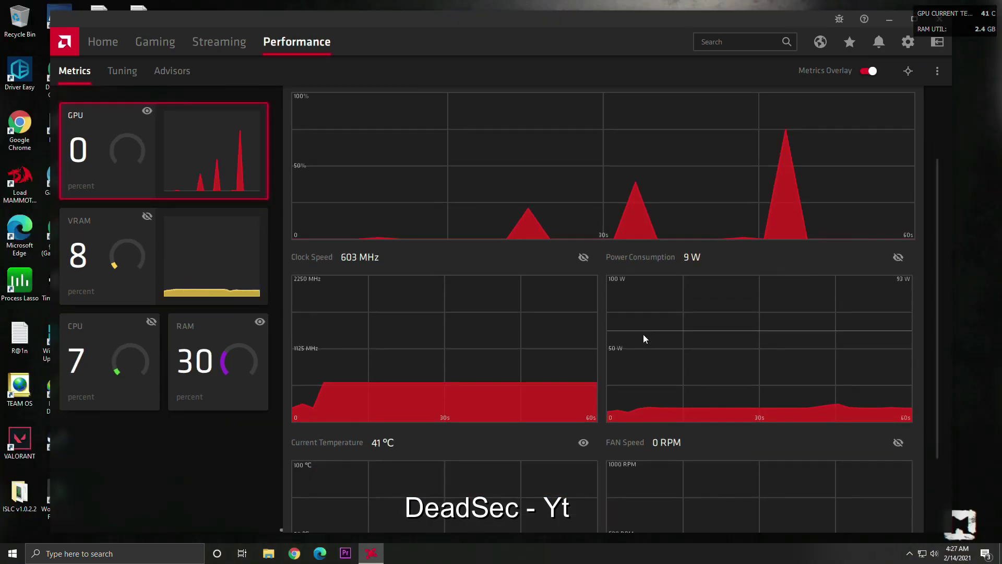
scroll(445, 466, down, 3)
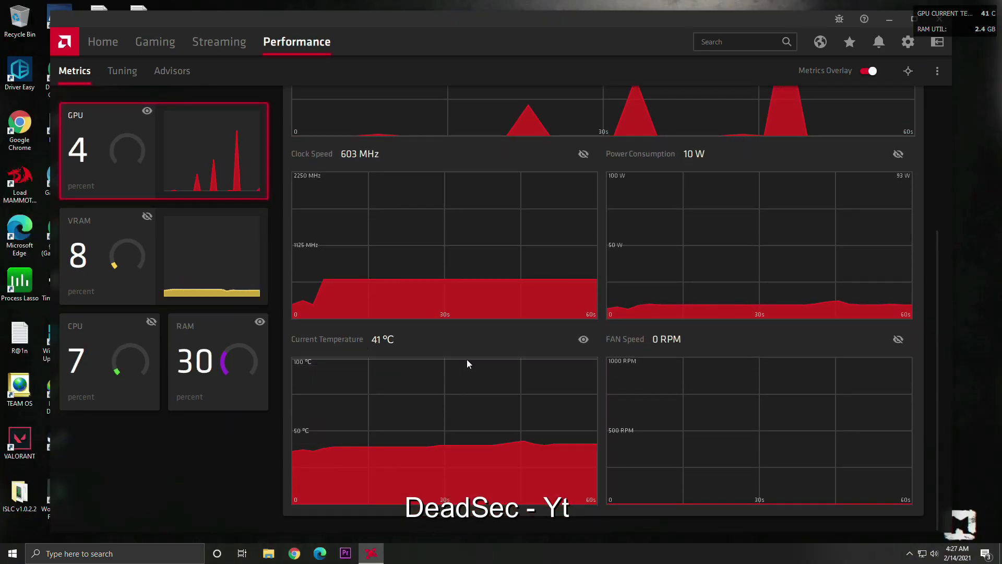
scroll(575, 372, up, 3)
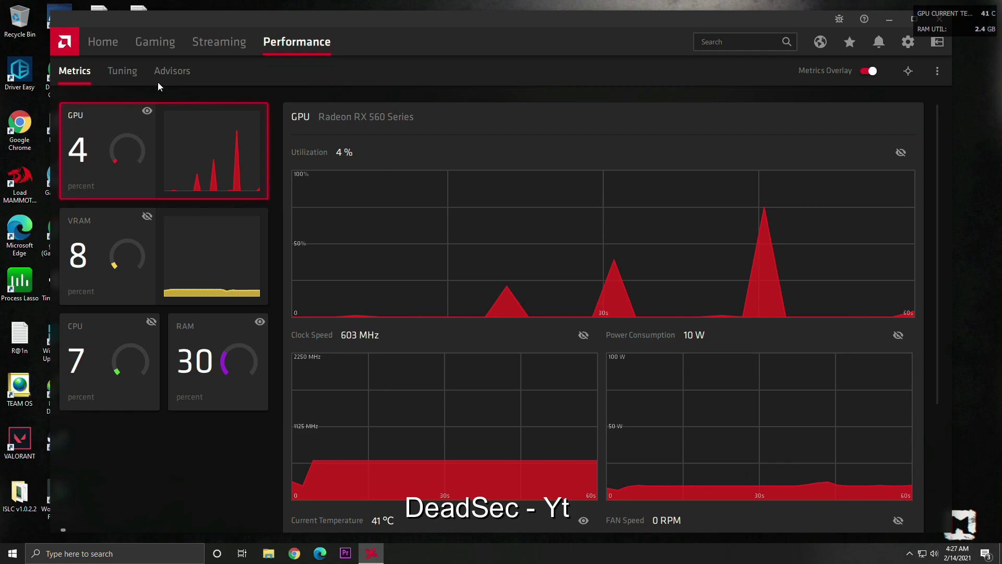
- Add the AndroidEmulator application from D:\Program Files\TxGameAssistant\ui to the games available for tuning profiles, and check that games list
click(121, 70)
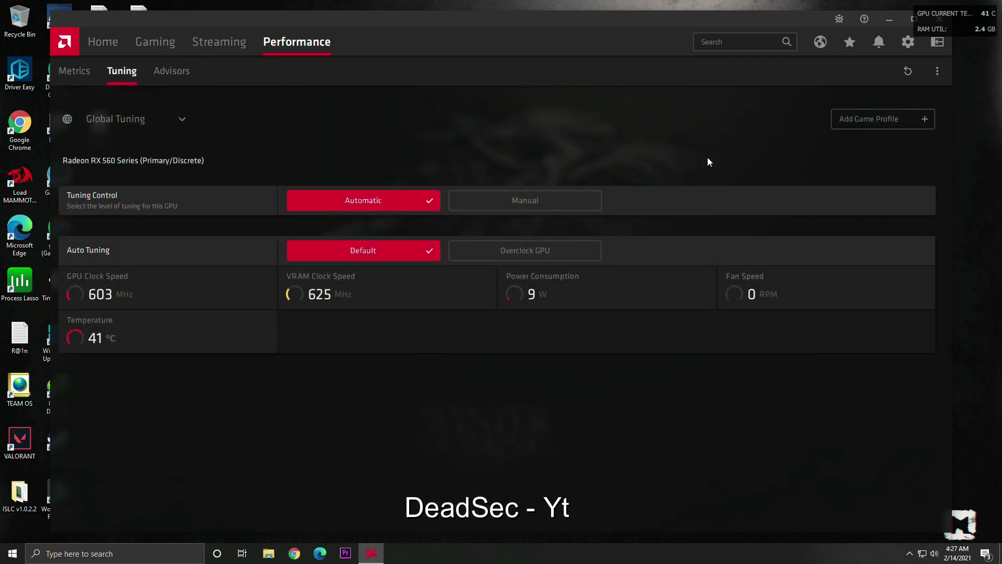
click(889, 121)
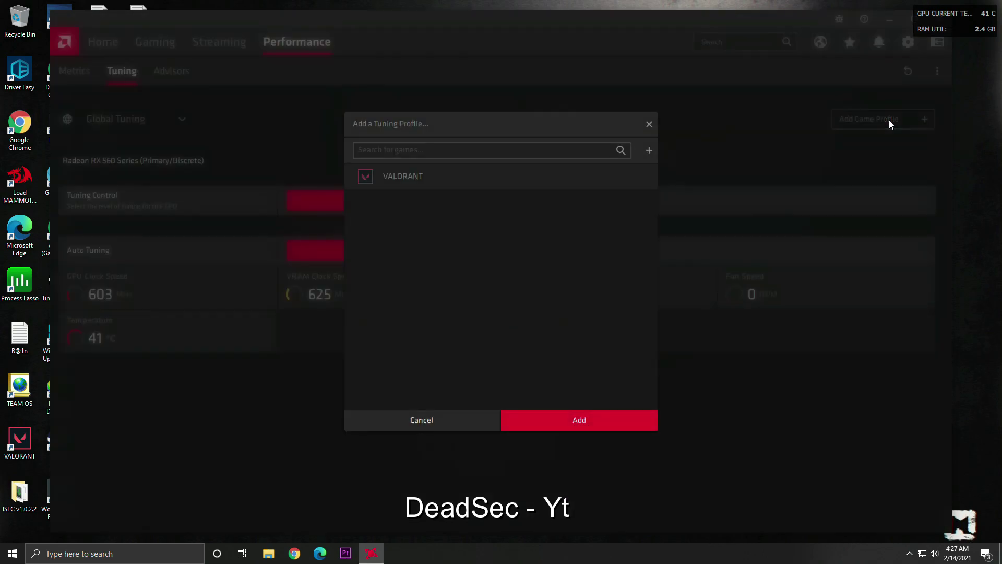
click(648, 150)
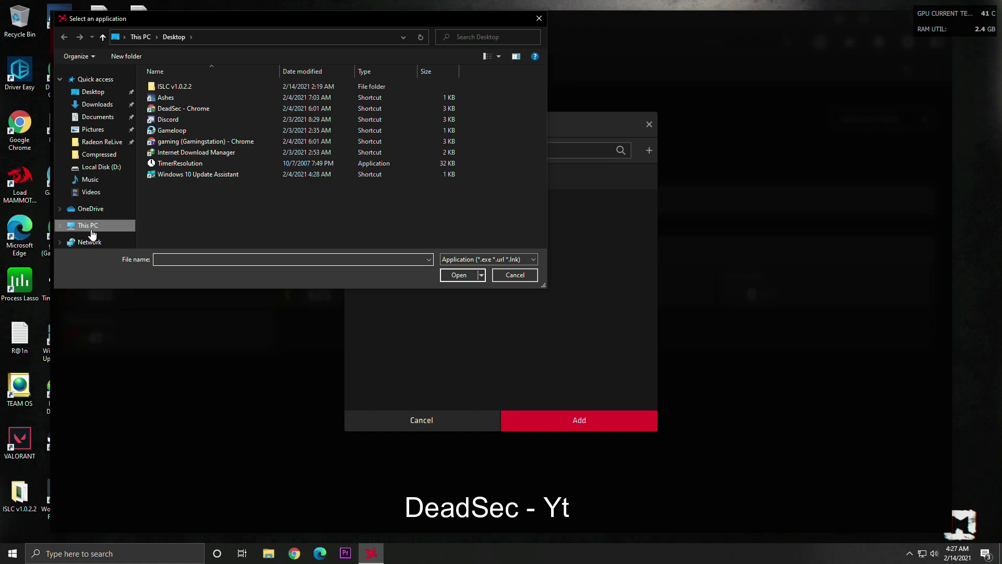
click(90, 228)
double_click(307, 206)
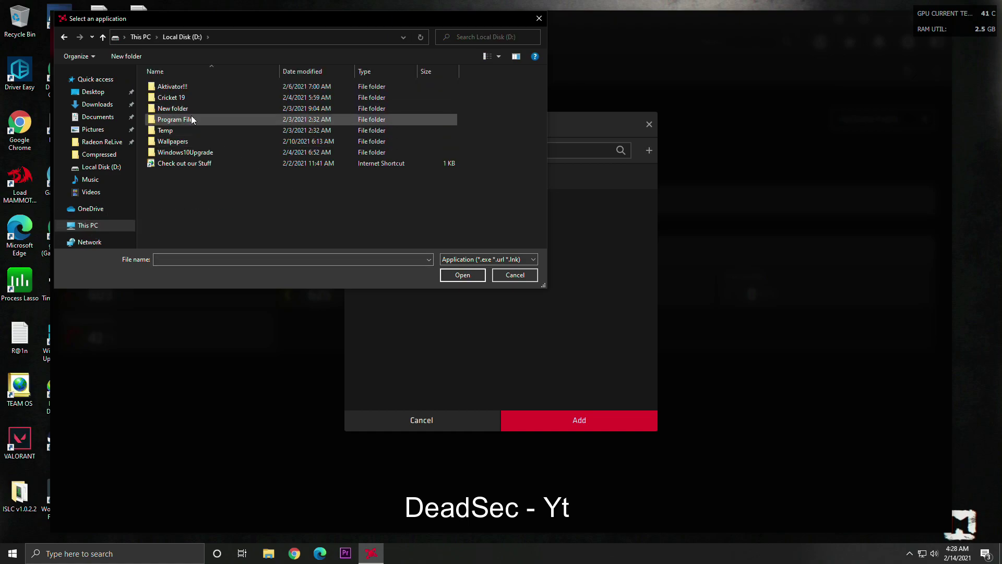
double_click(192, 119)
double_click(191, 89)
double_click(184, 107)
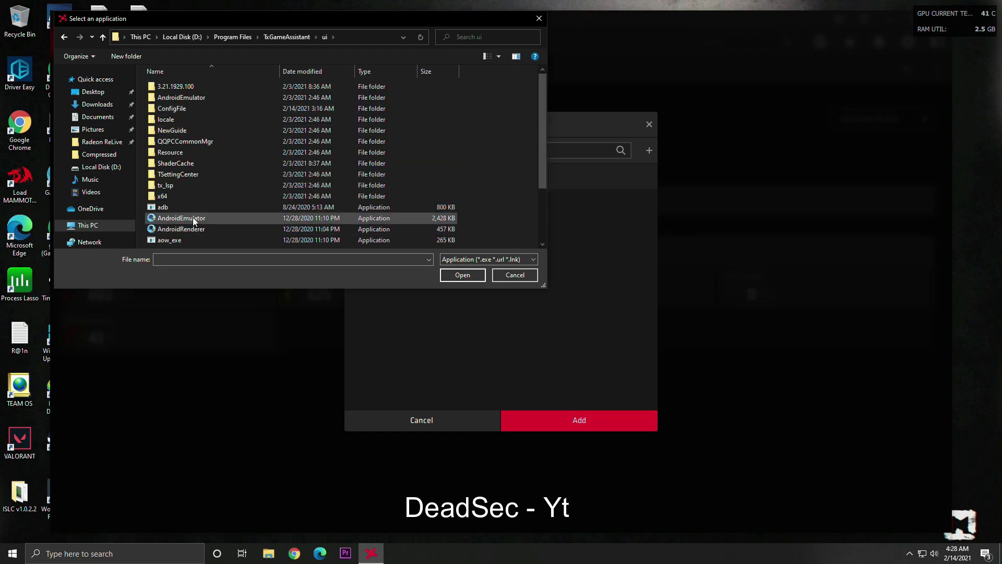
click(194, 221)
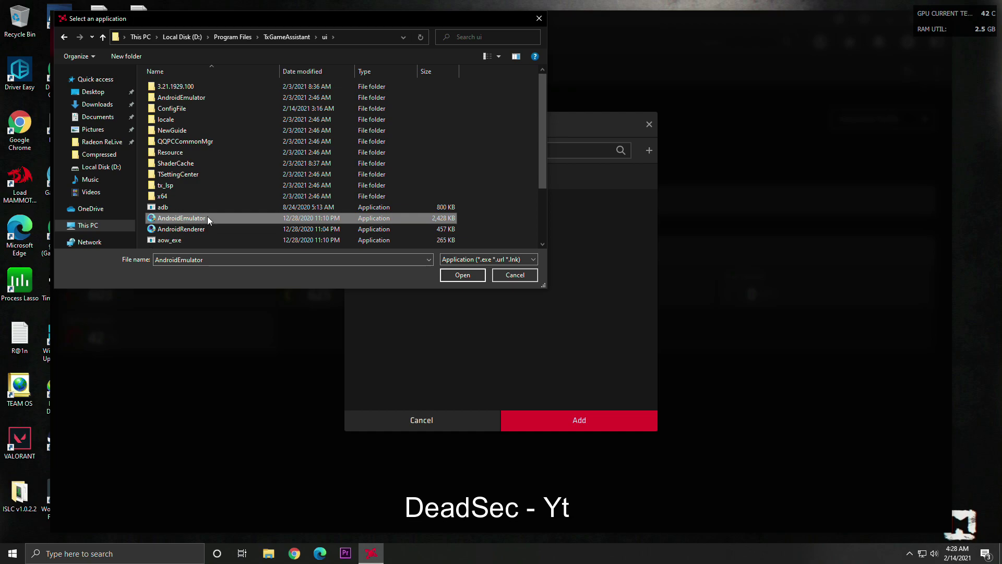
click(460, 276)
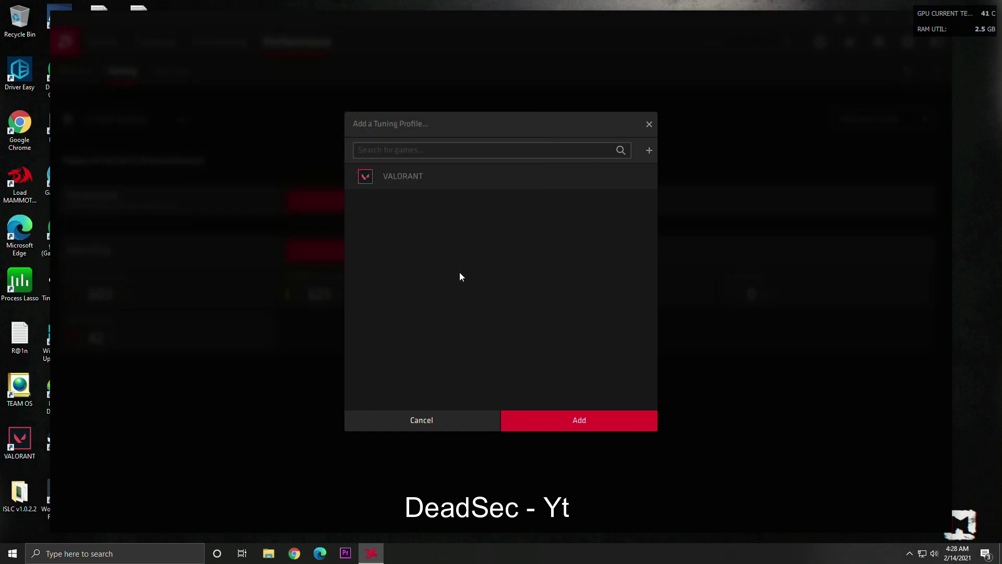
click(581, 420)
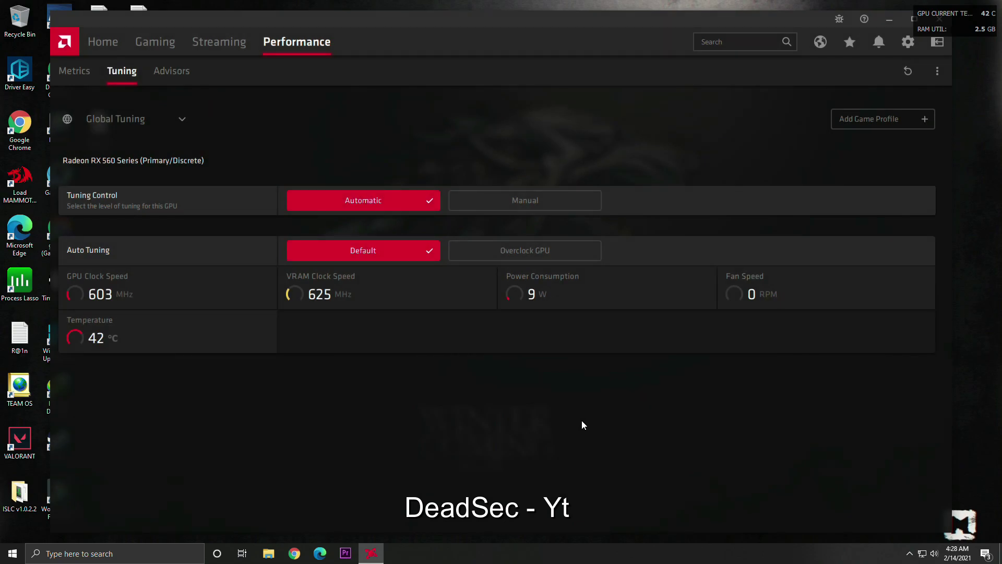
click(869, 125)
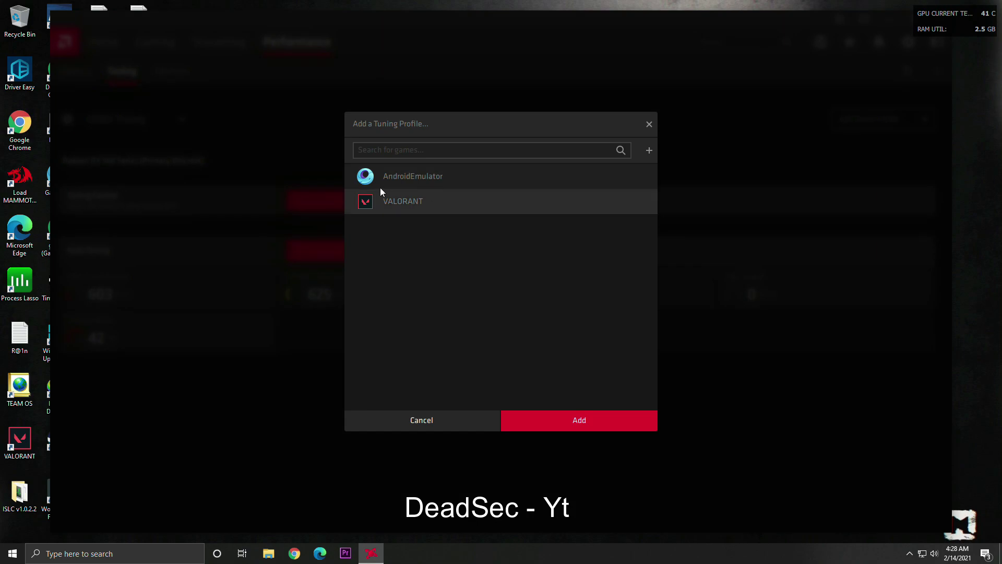
click(649, 123)
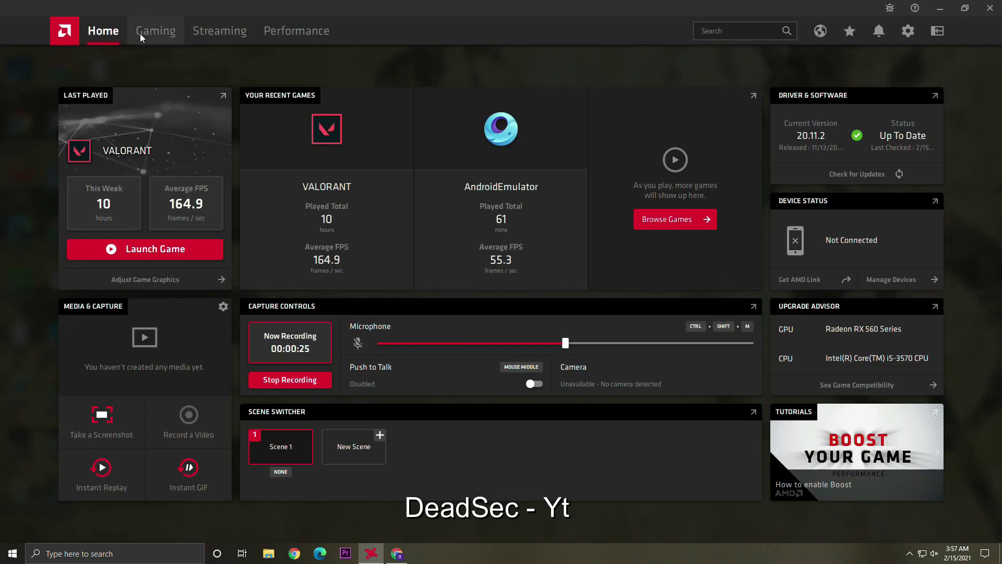
- Turn on the performance metrics overlay and enable Show In Video/Stream Output in the metrics settings
click(297, 37)
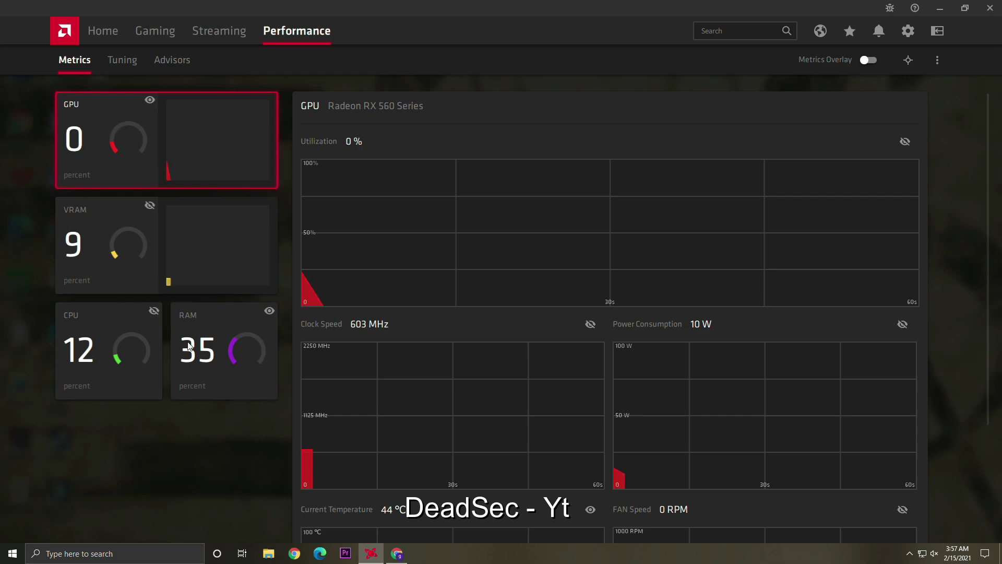
click(841, 60)
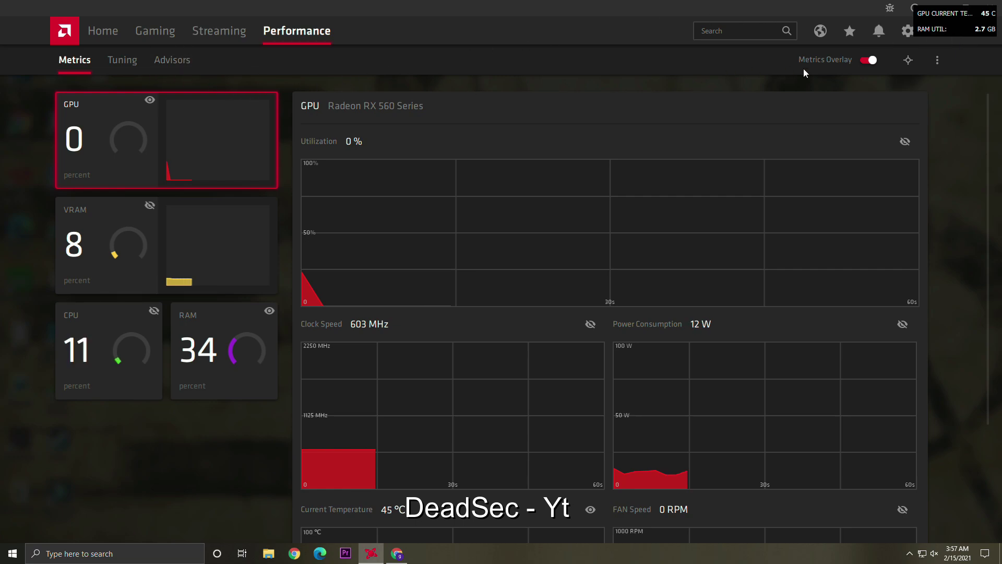
click(938, 60)
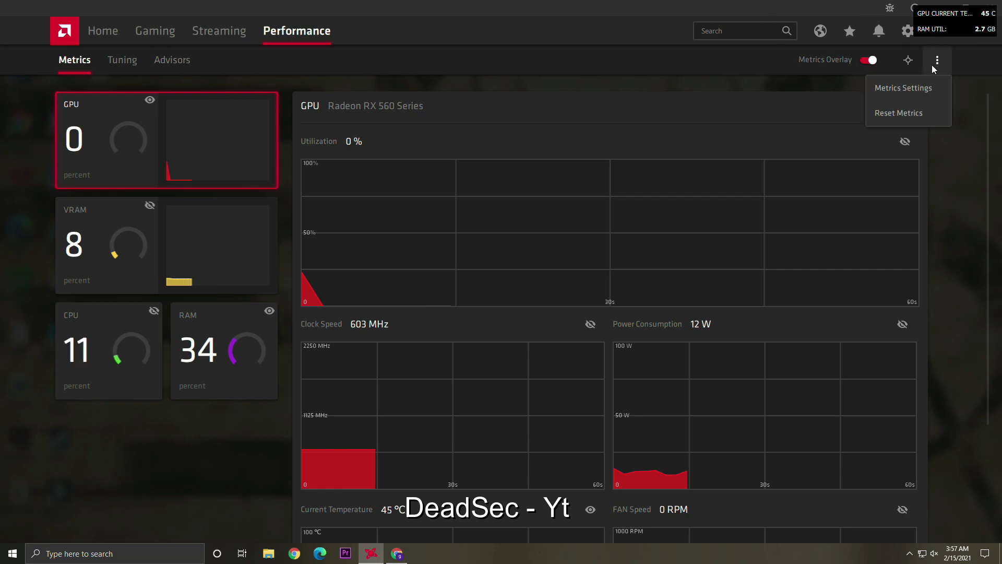
click(916, 87)
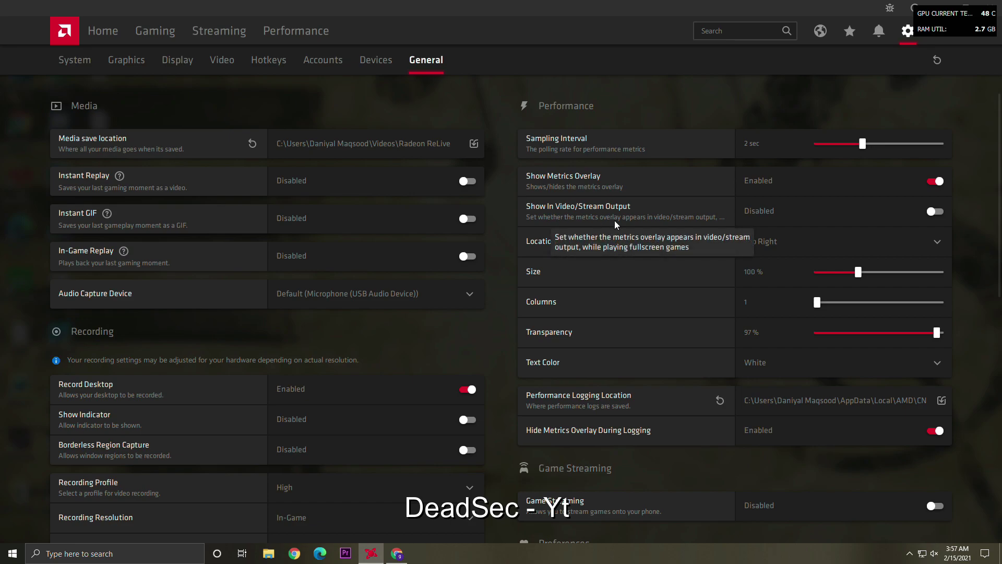
click(936, 212)
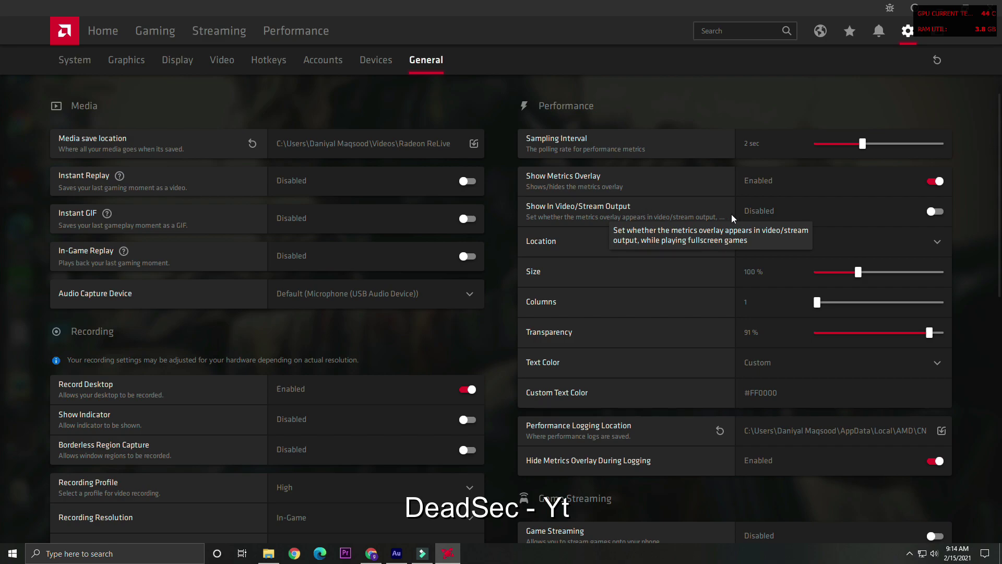
click(938, 212)
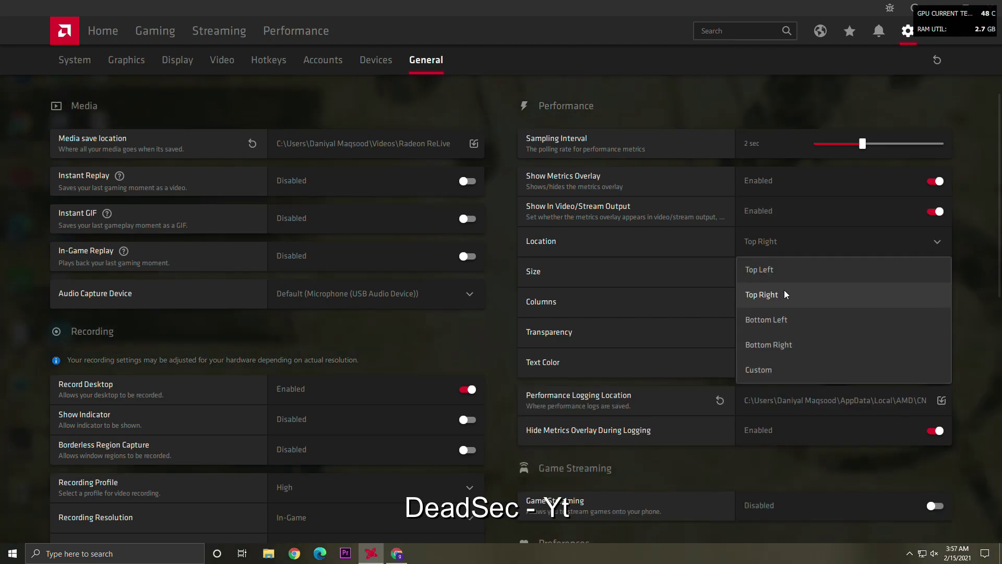
- Try the metrics overlay location at Top Left and Bottom Right, and return it to Top Right
click(785, 289)
click(787, 240)
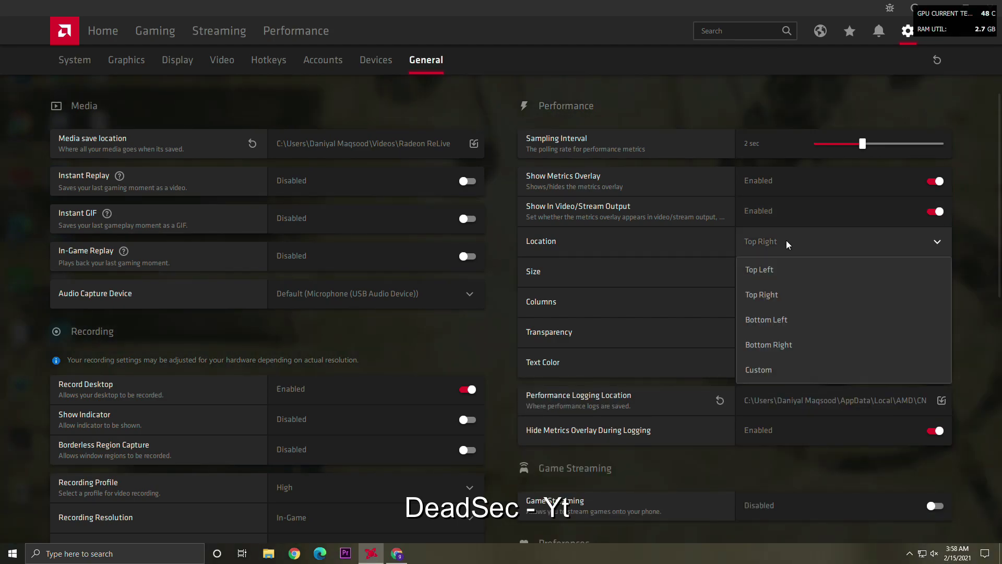
click(789, 270)
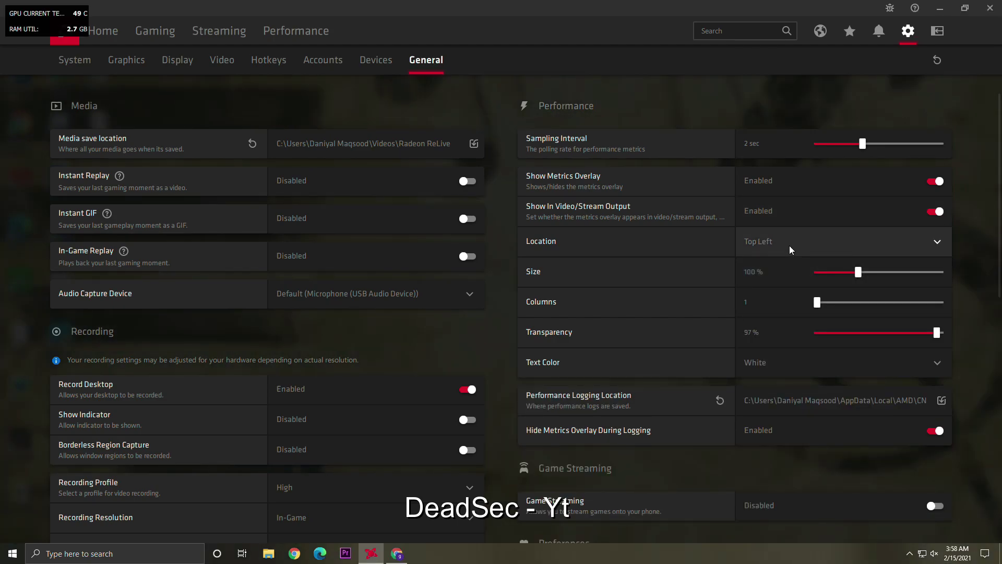
click(790, 246)
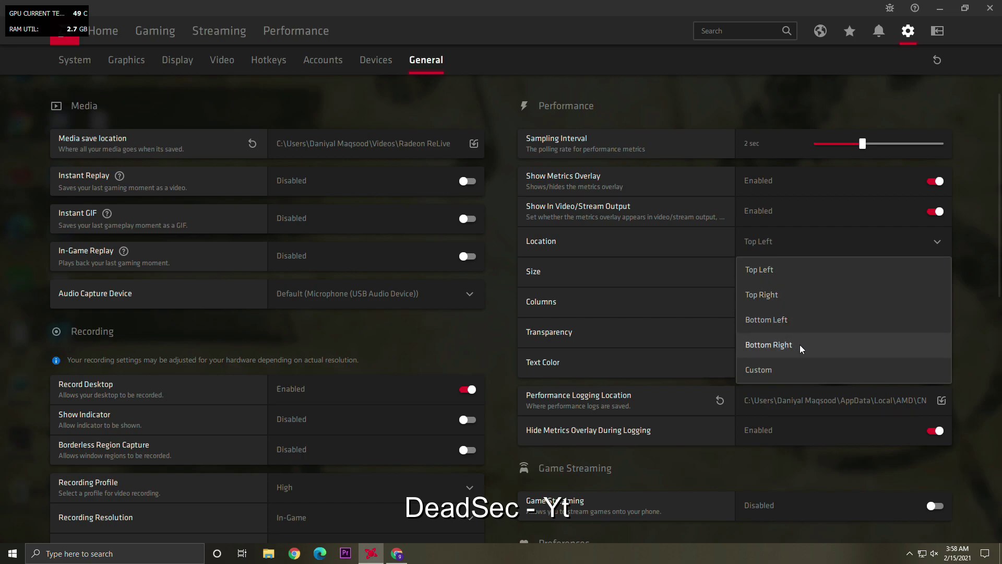
click(800, 347)
click(825, 245)
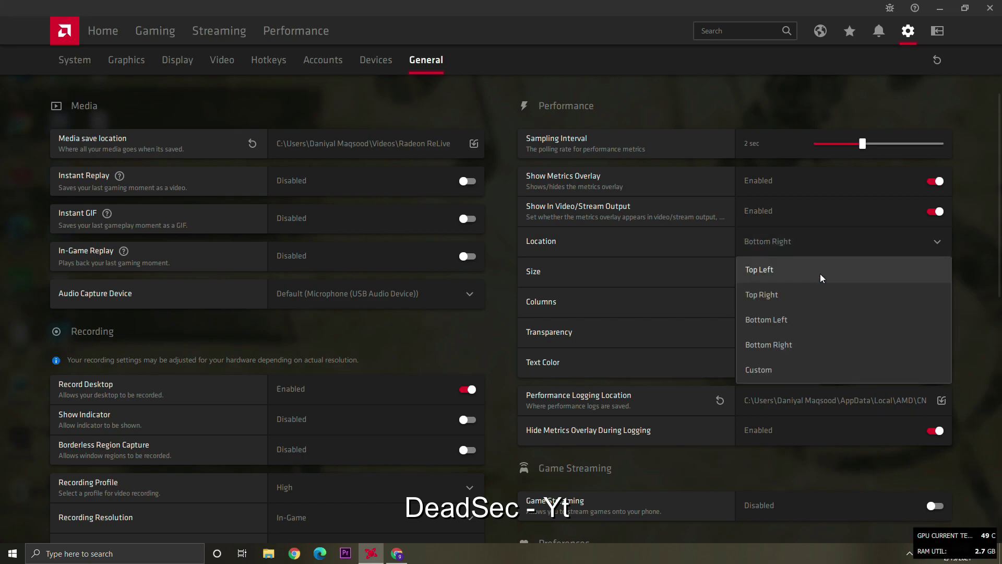
click(827, 296)
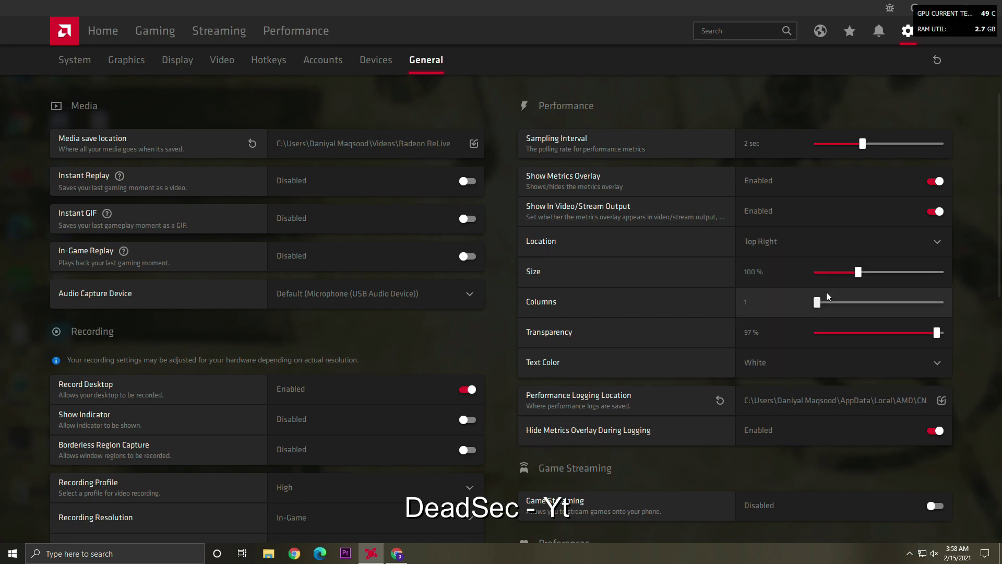
- Try different sizes for the metrics overlay and set its size to 150 %
click(894, 271)
click(938, 272)
click(882, 271)
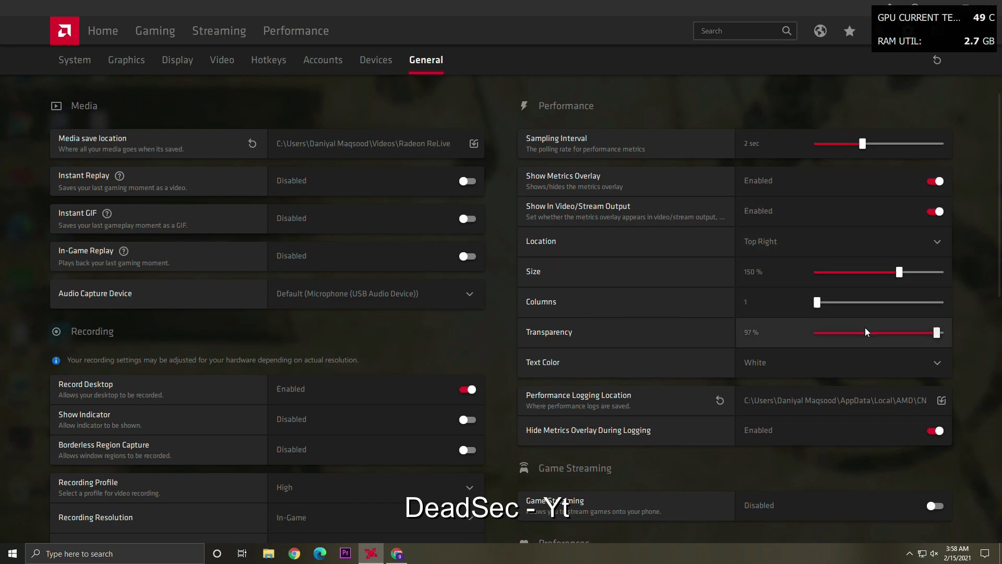
- Lower the metrics overlay's transparency to try it out, and set it to 91 %
mouse_move(916, 333)
mouse_down()
mouse_move(869, 334)
mouse_move(905, 337)
mouse_up()
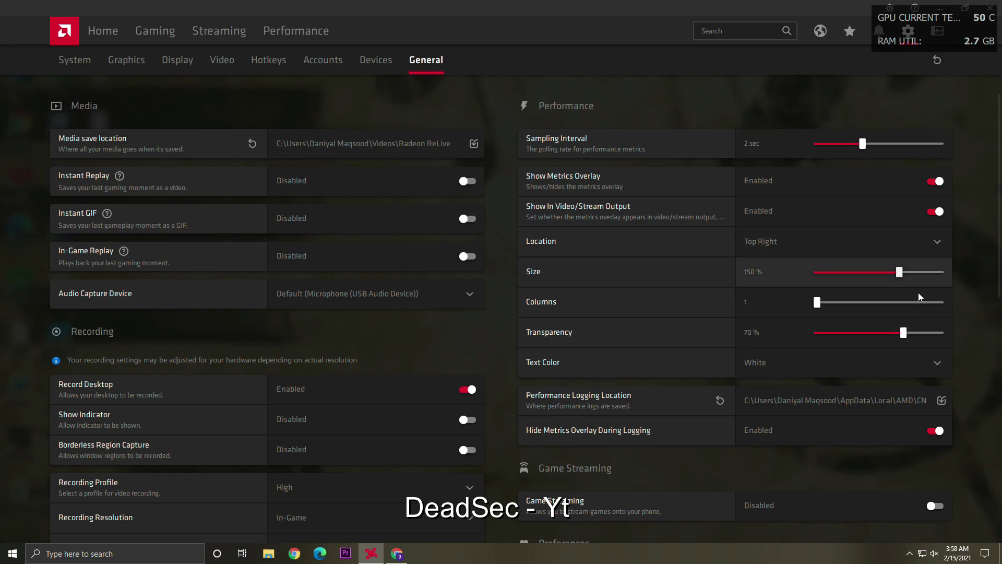
click(925, 333)
click(930, 334)
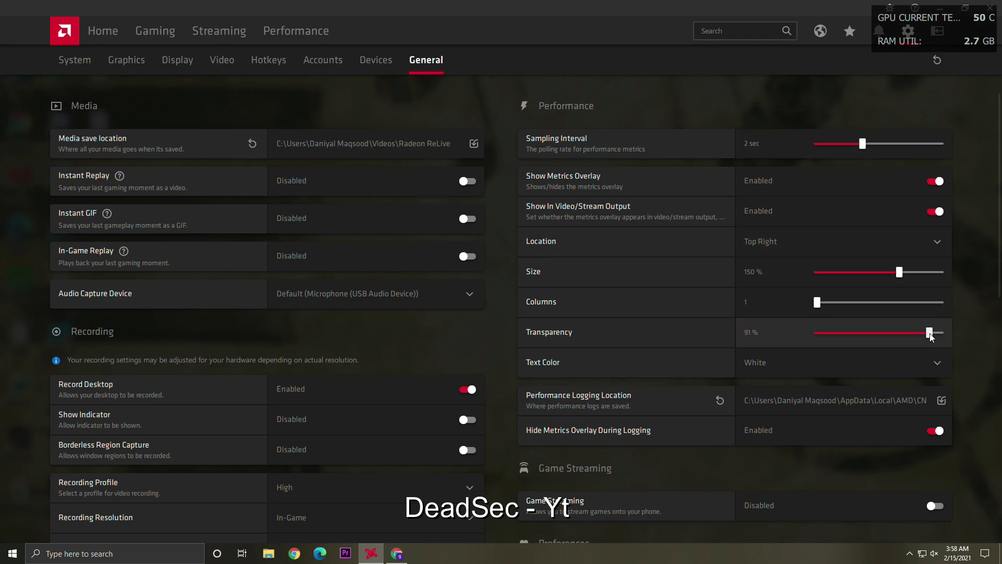
- Try Green and Magenta as the metrics overlay's text color, and set it to Blue
click(795, 372)
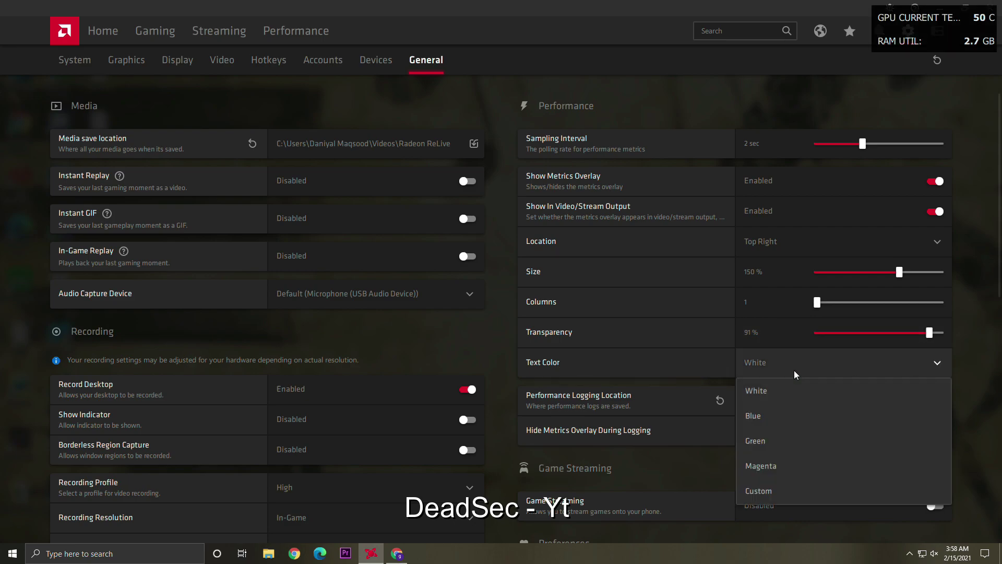
click(776, 436)
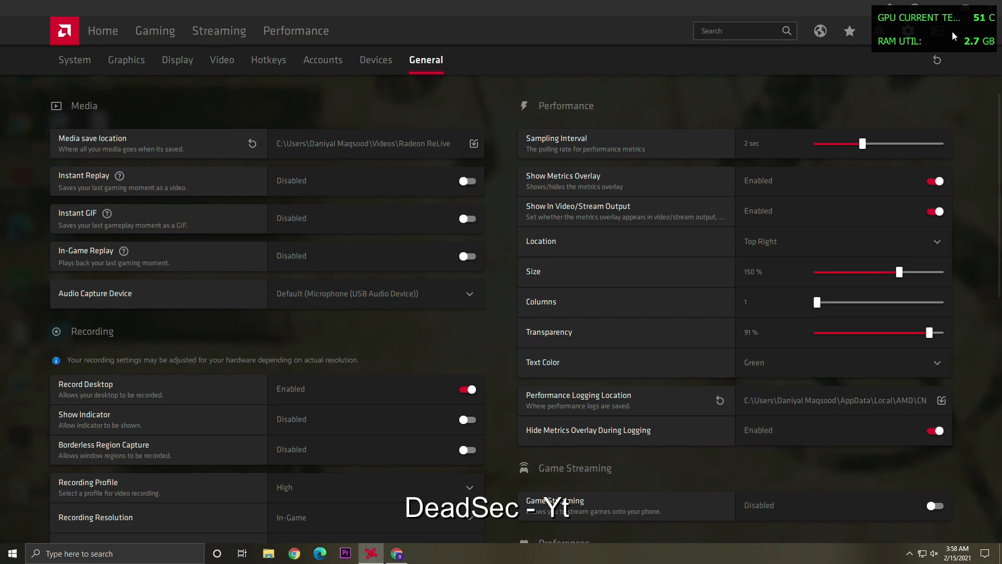
click(812, 367)
click(791, 470)
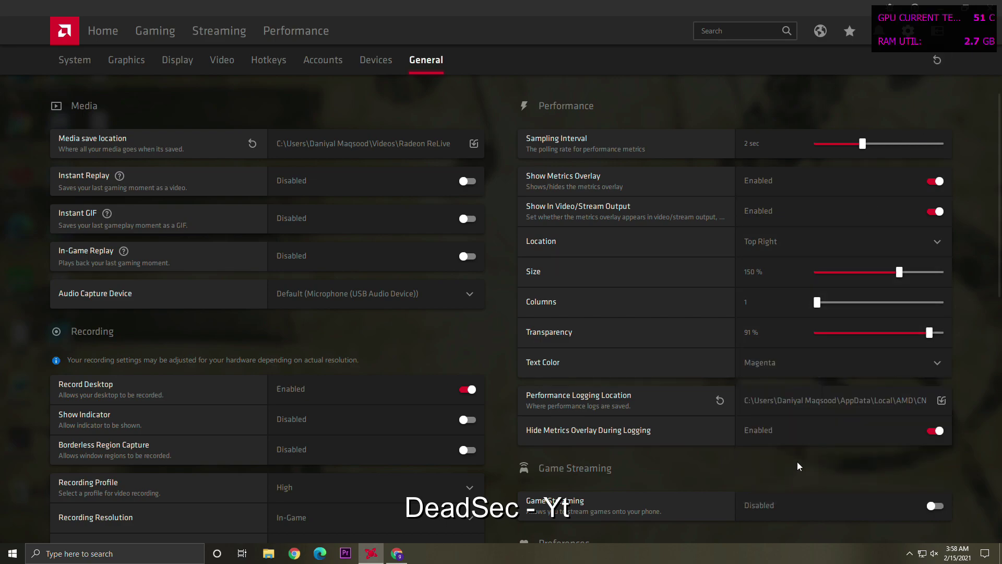
click(819, 363)
click(798, 419)
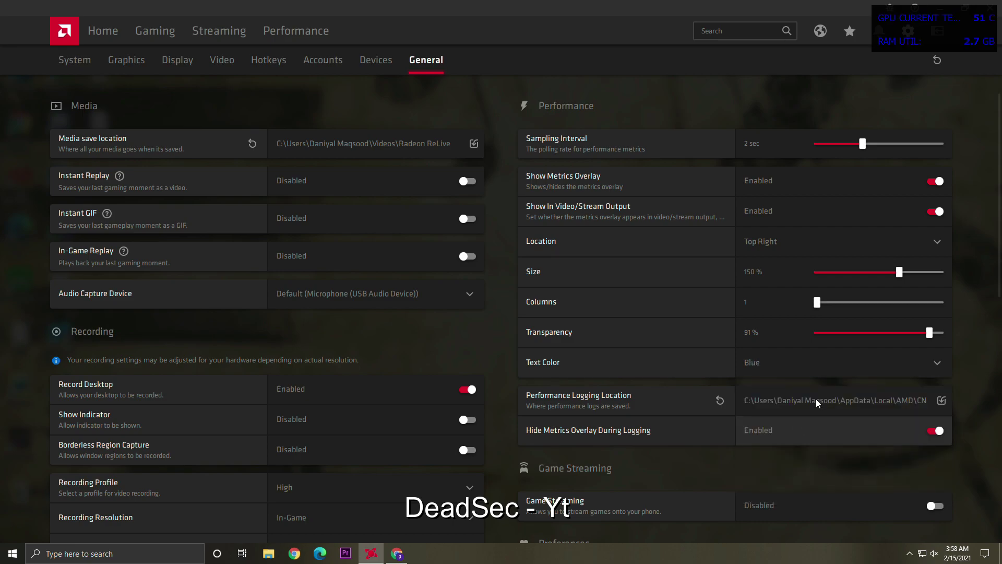
- Switch the metrics overlay's text color to Custom and set the custom color to #FF0000
click(848, 369)
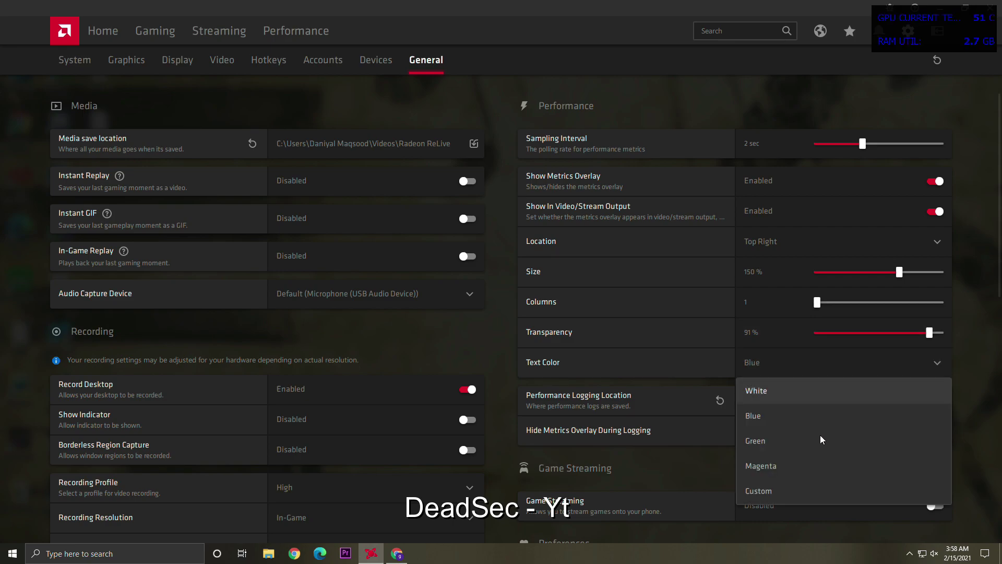
click(799, 494)
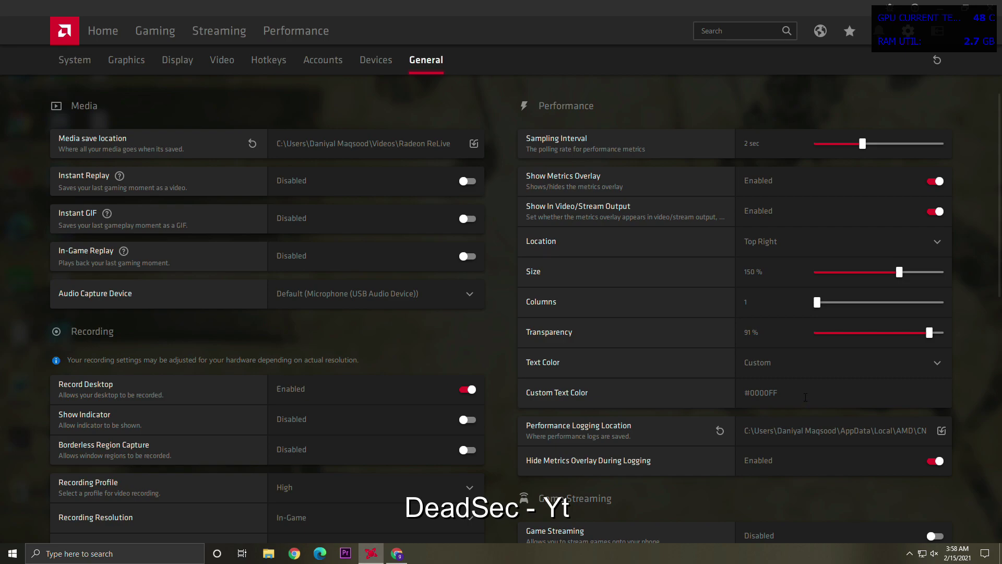
drag(806, 399, 726, 389)
text(#FF0000)
key(Return)
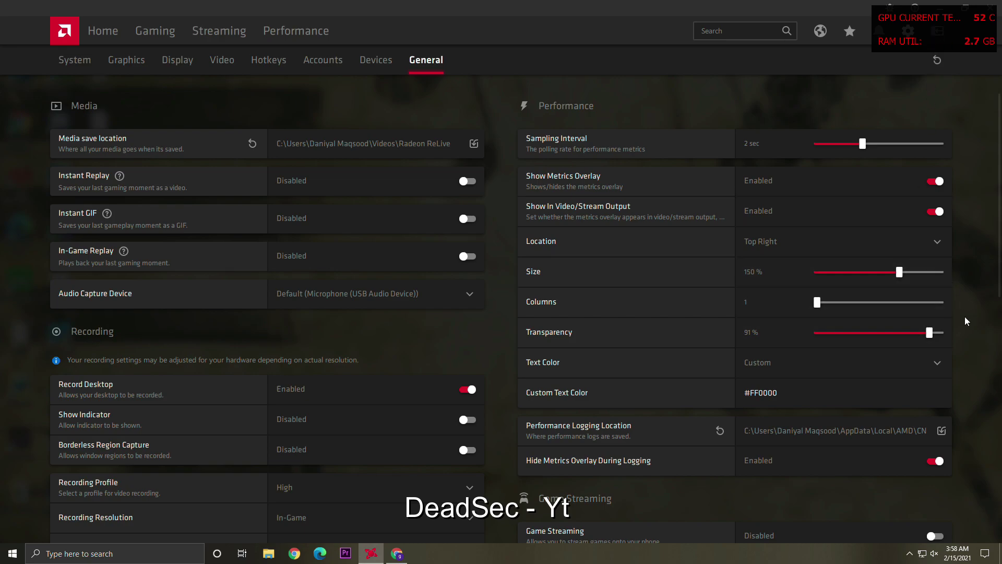
scroll(814, 484, down, 3)
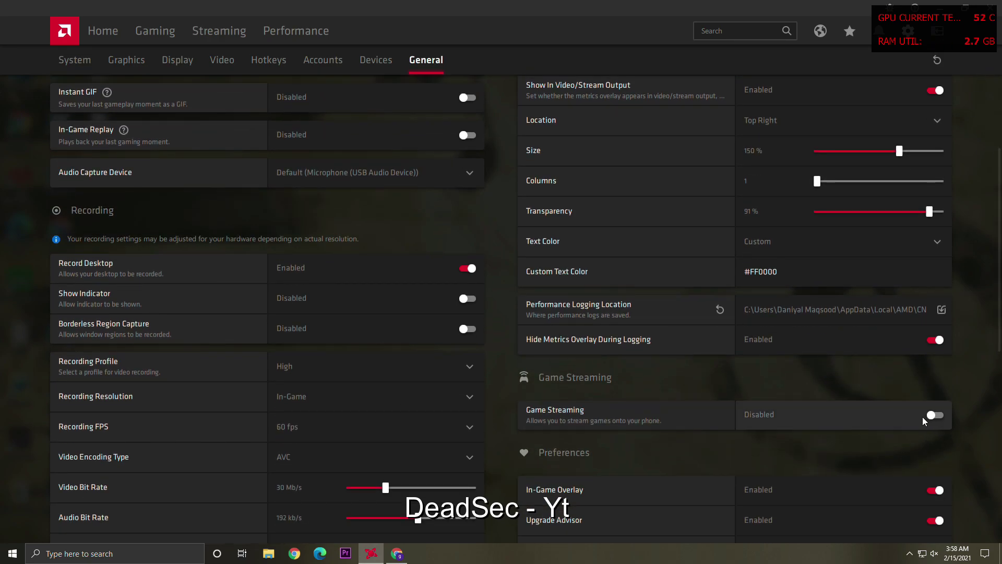
scroll(871, 453, down, 5)
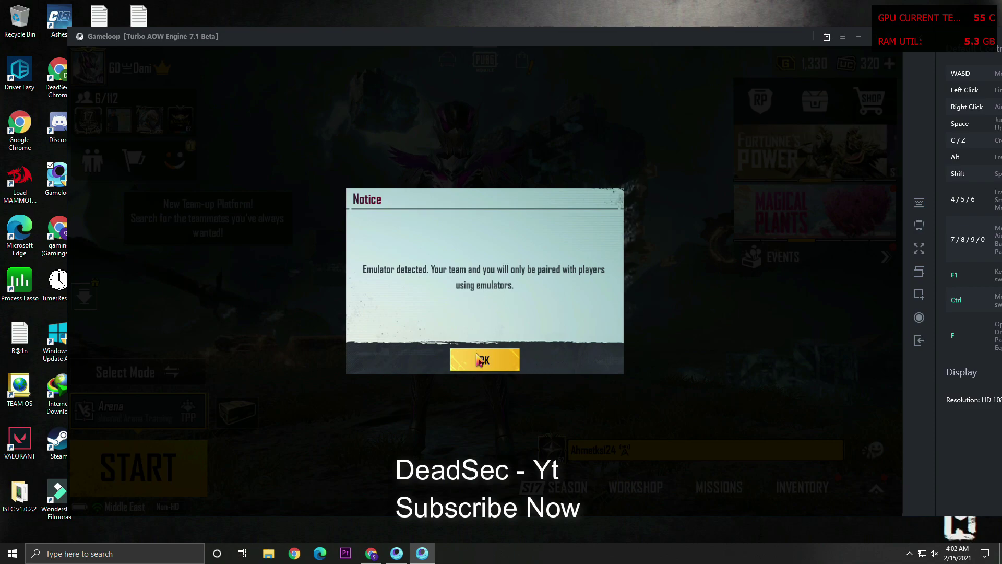
- In Gameloop, dismiss the emulator notice and display PUBG Mobile in full screen
click(482, 360)
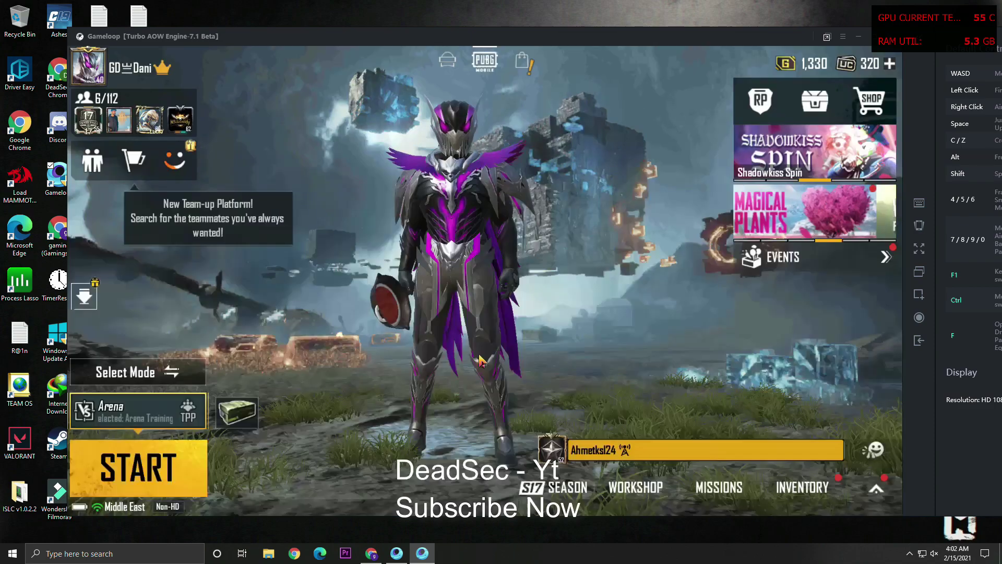
click(919, 249)
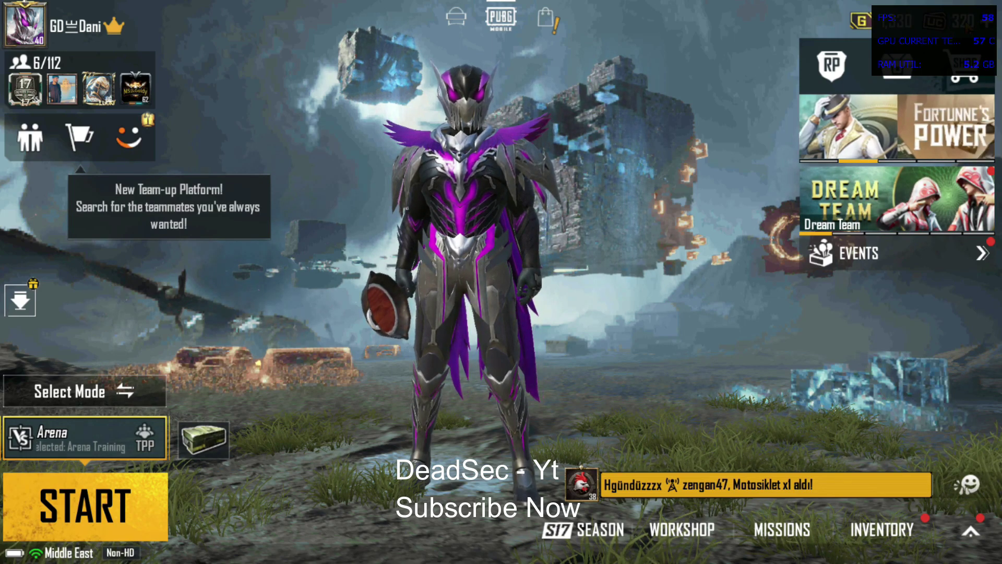
key(F11)
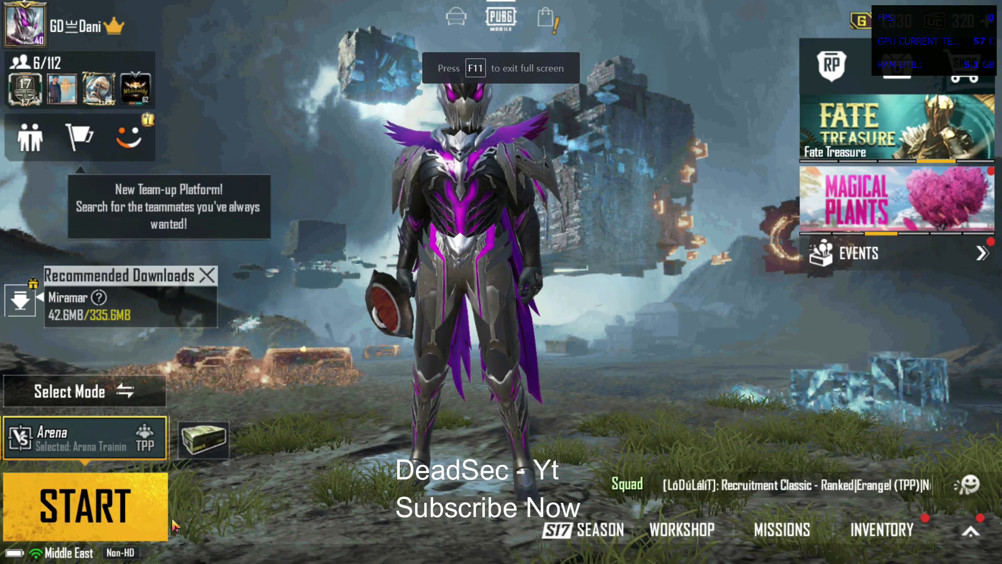
- Start the selected Arena match and run through the map, aiming and firing with the metrics overlay active
click(114, 526)
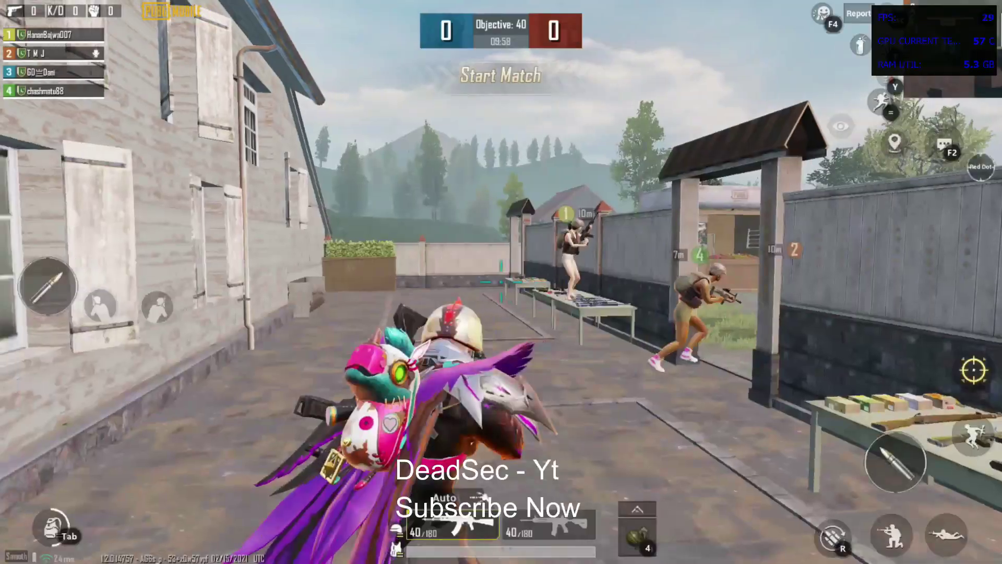
key(w)
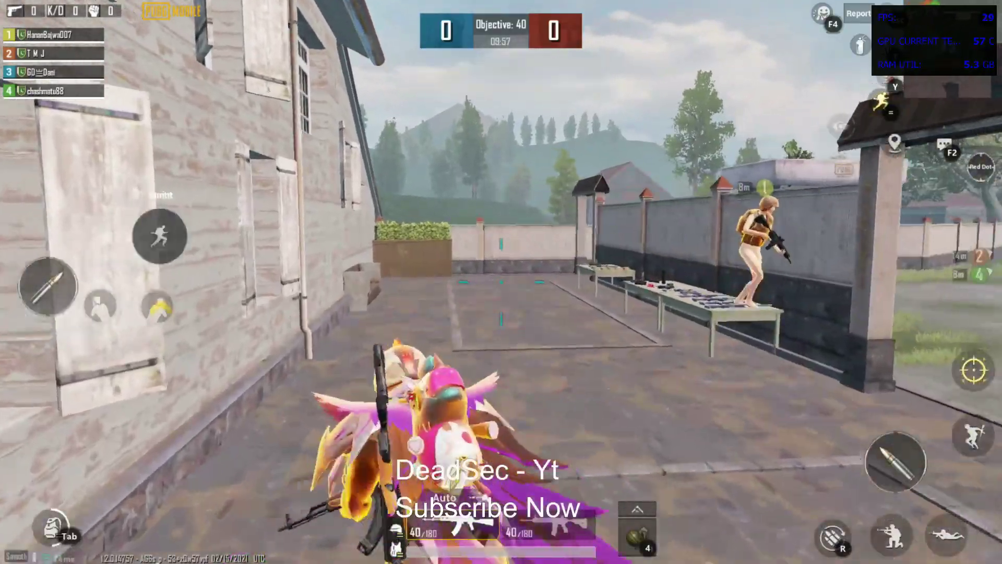
key(w)
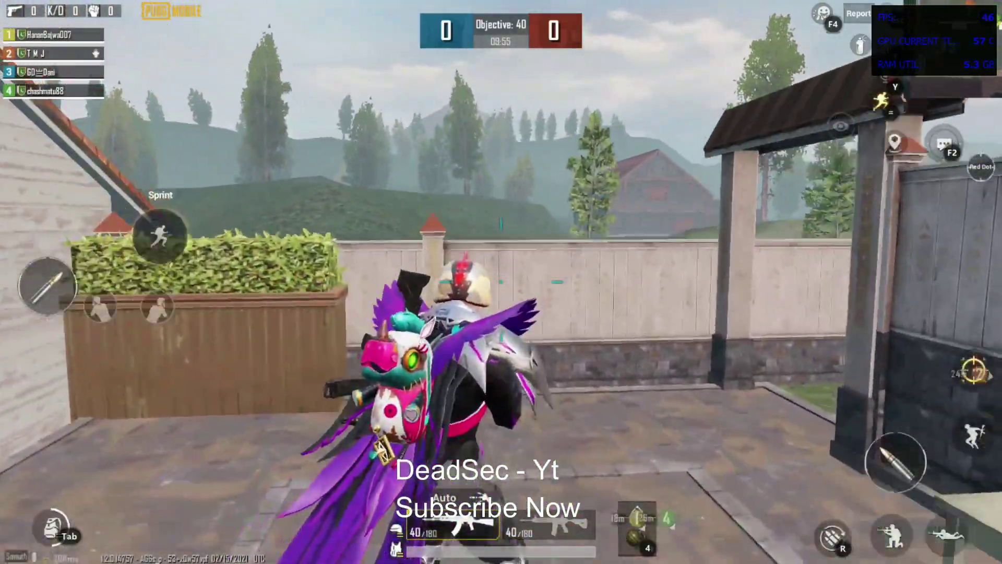
key(w)
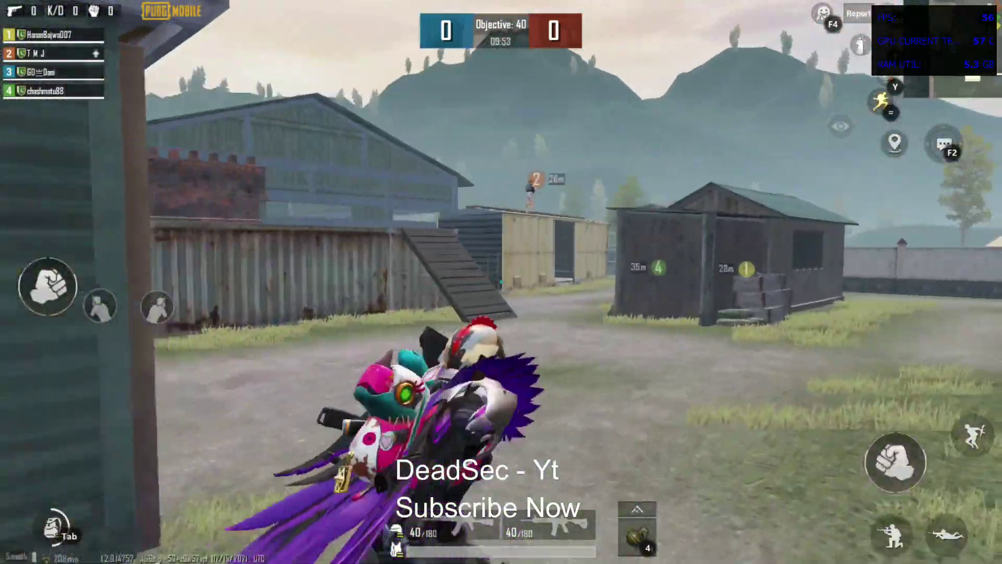
key(x)
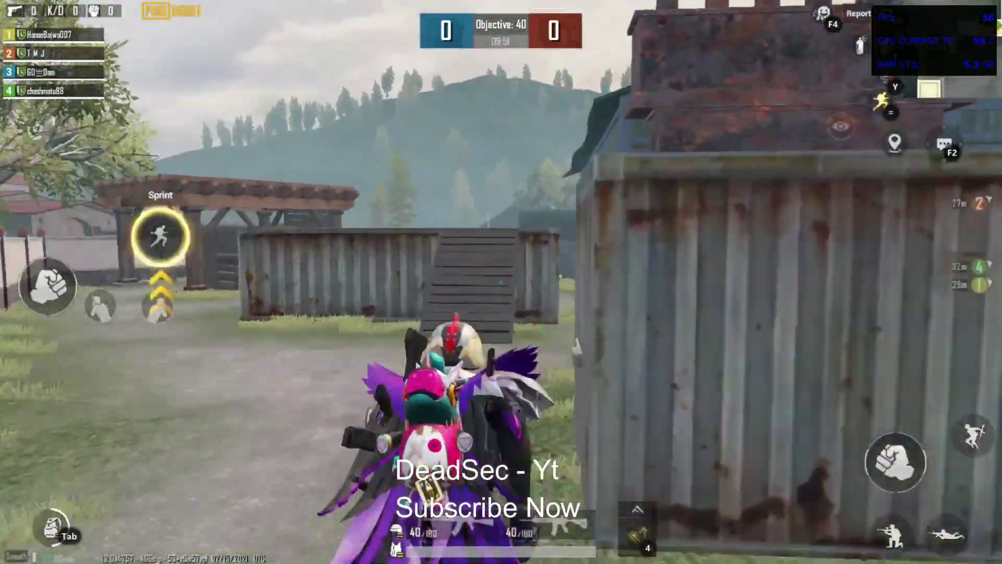
key(w)
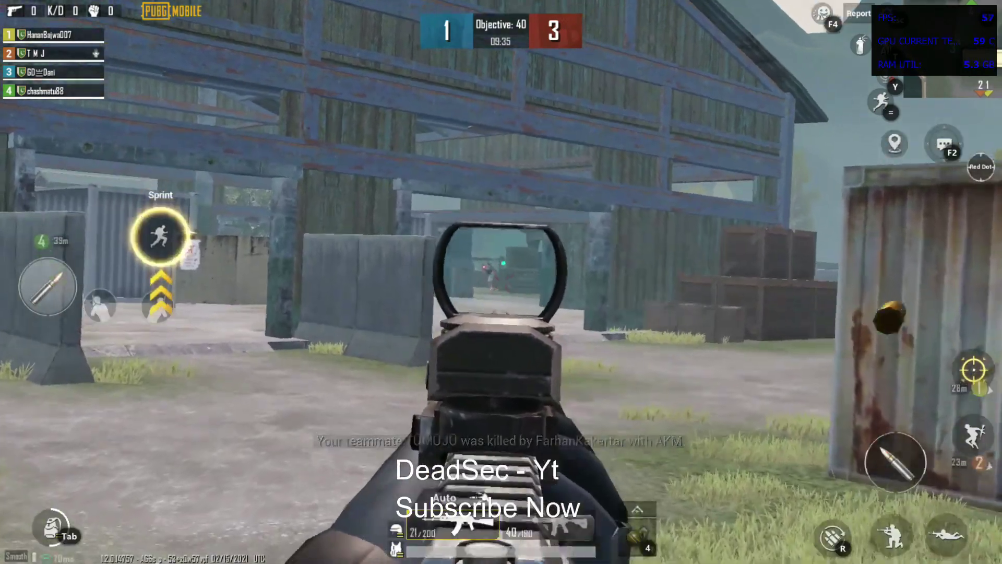
click(502, 282)
key(w)
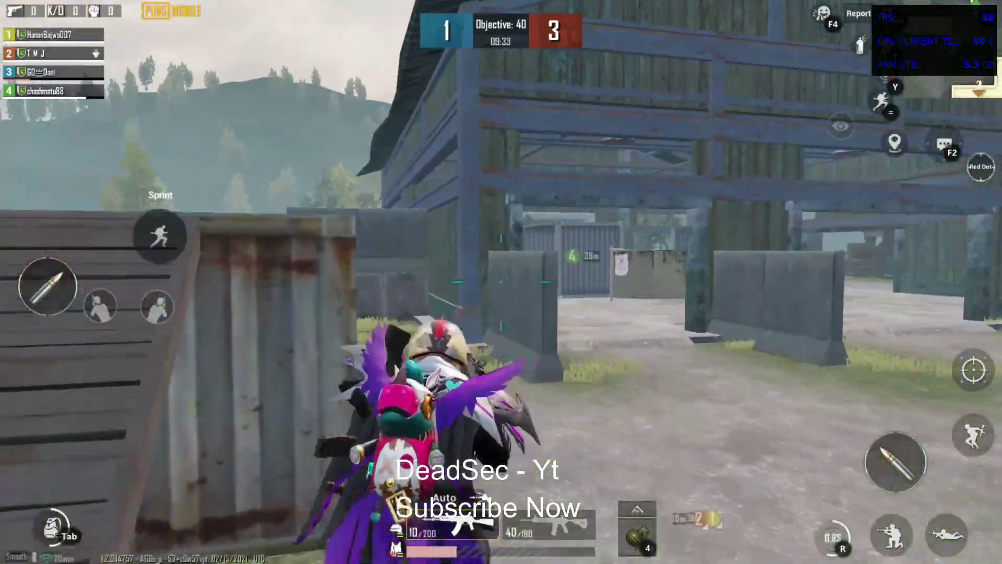